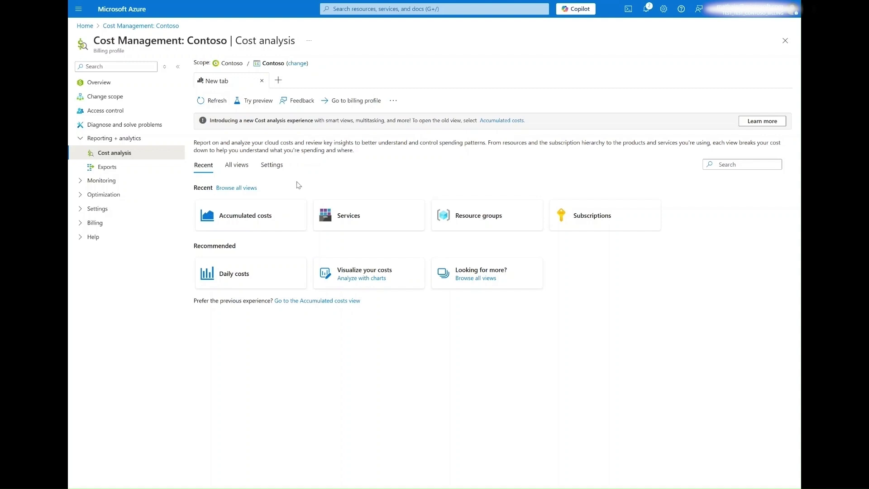
- Open the Accumulated costs view and group its chart by Resource
left_click(270, 215)
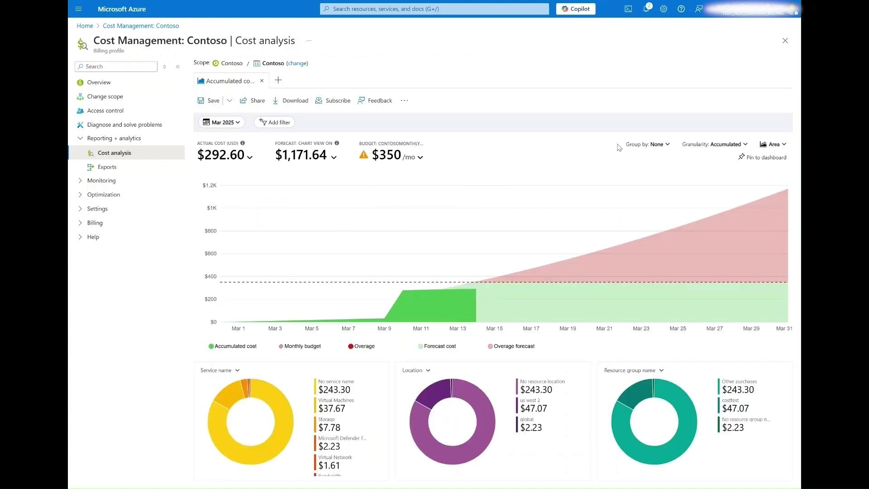
left_click(659, 144)
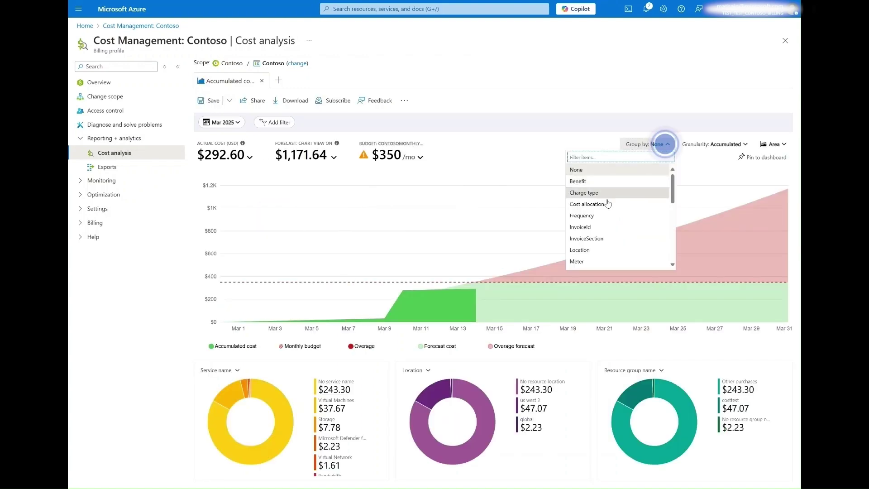
scroll(592, 239, "down", 3)
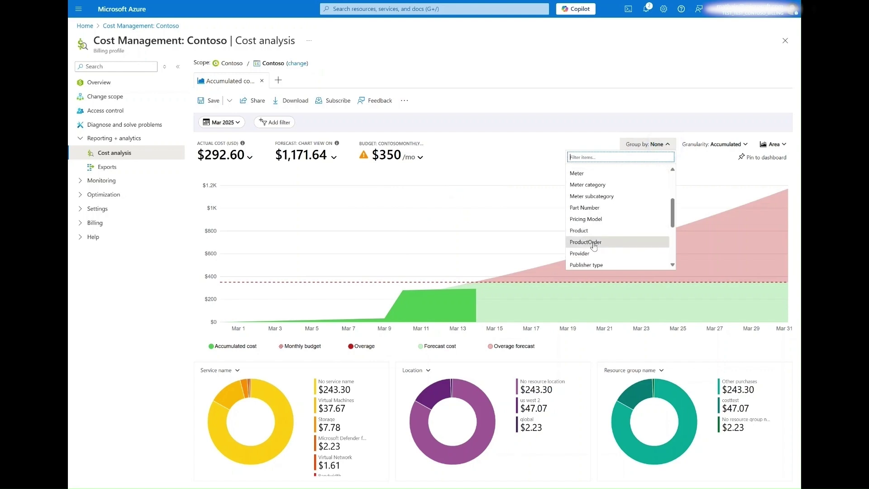
scroll(595, 245, "down", 2)
scroll(595, 244, "down", 1)
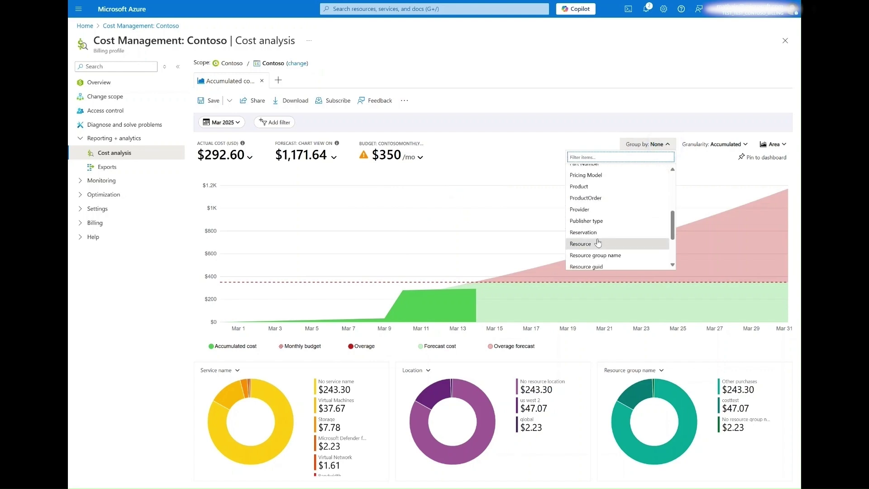
left_click(598, 243)
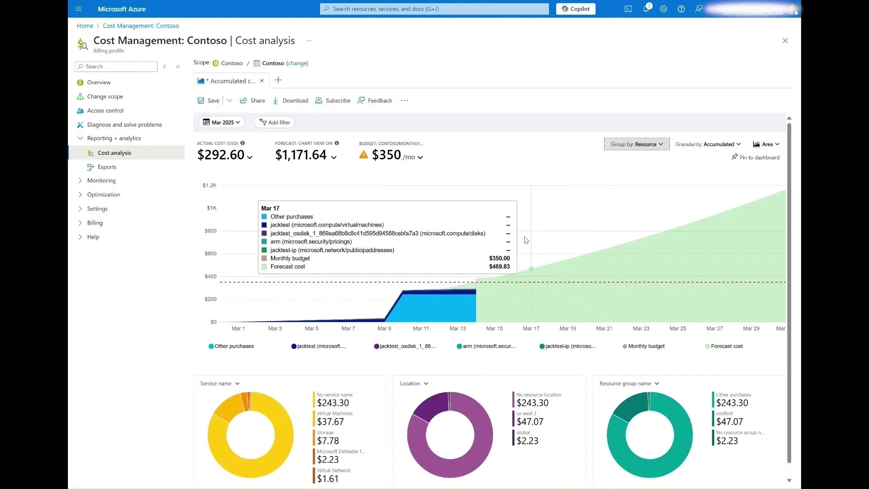
left_click(210, 101)
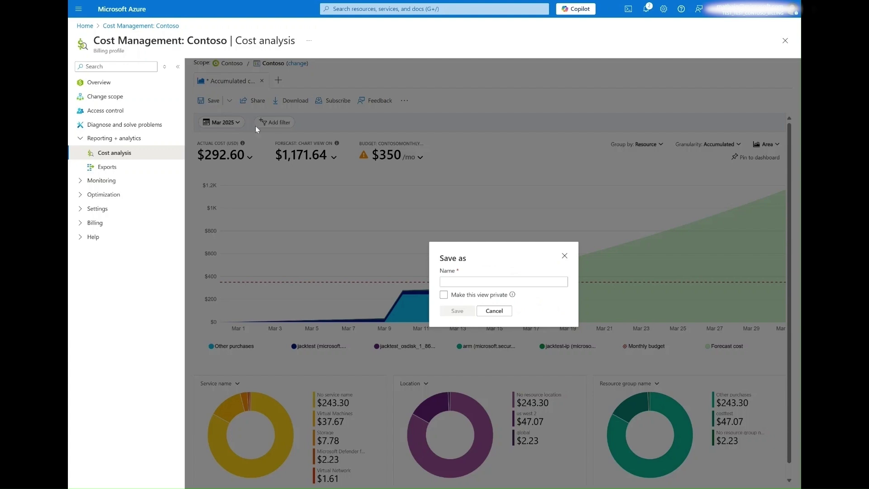
left_click(461, 282)
type("test")
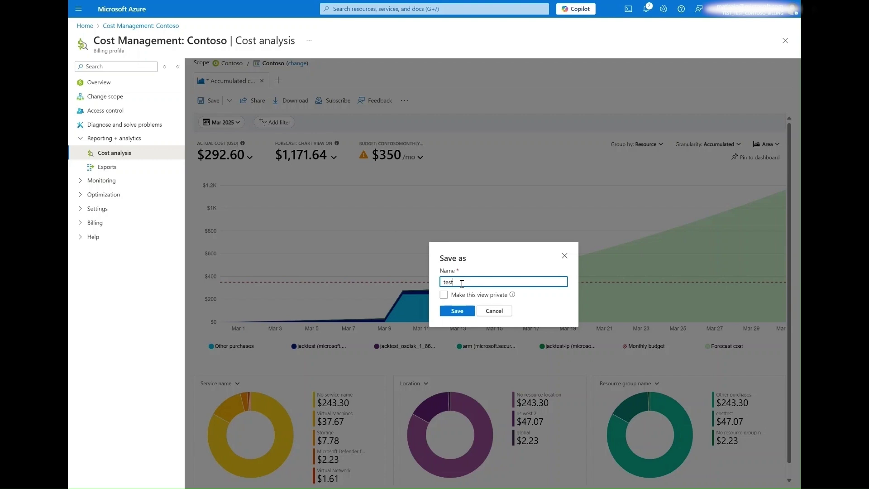
left_click(444, 295)
left_click(480, 311)
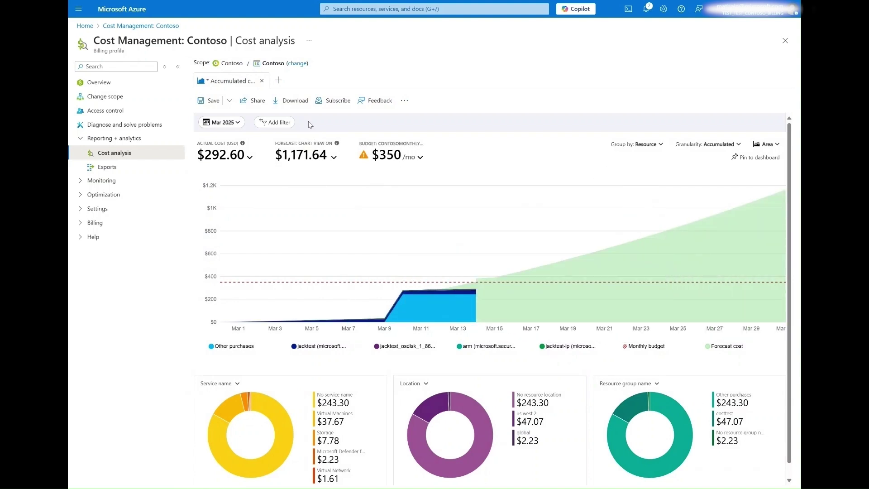
left_click(249, 105)
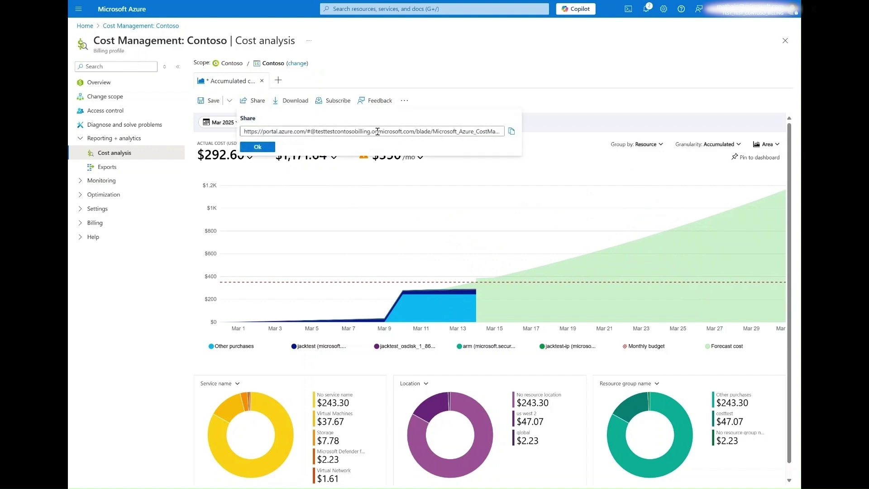
left_click(512, 132)
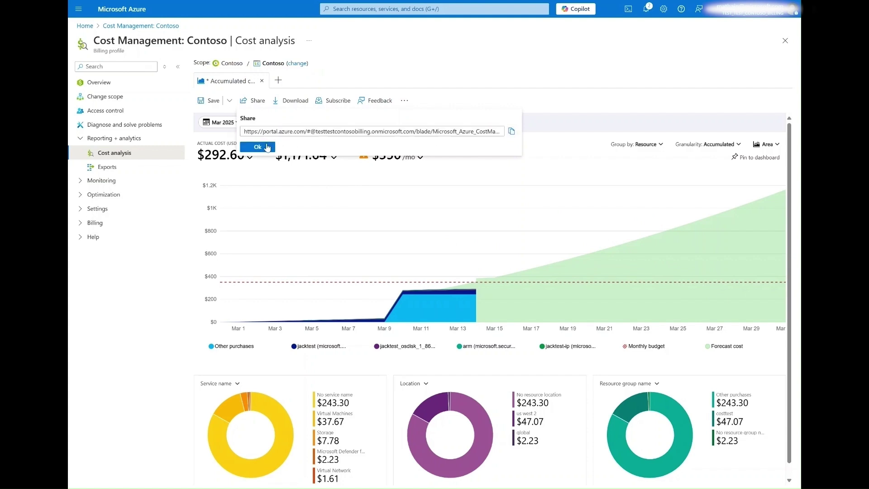
left_click(267, 147)
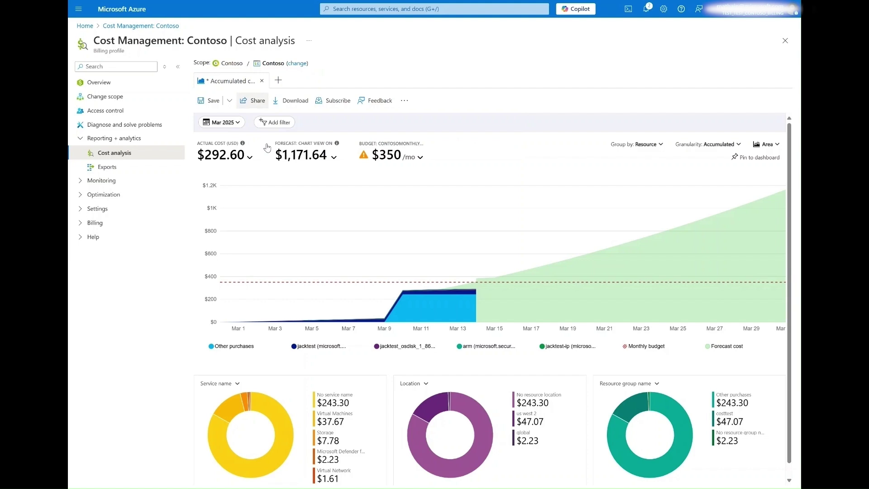
left_click(297, 107)
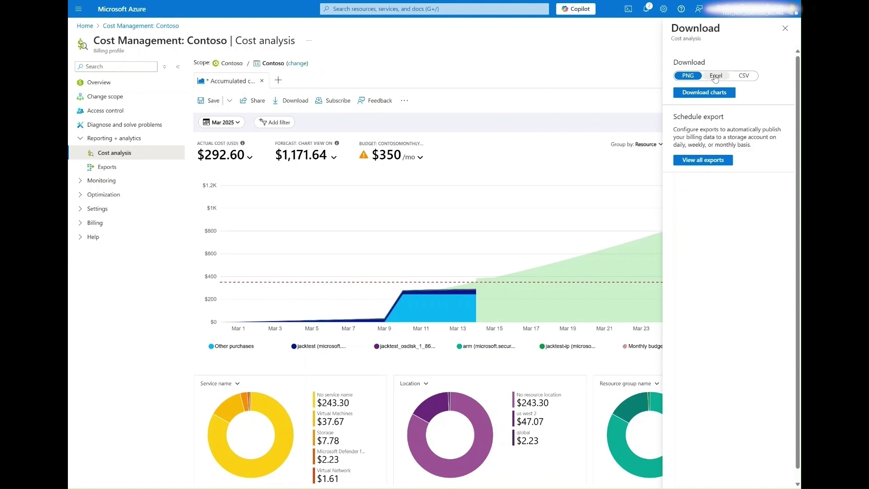
- Download the accumulated costs data with the format toggled from Excel to CSV
left_click(715, 76)
left_click(744, 80)
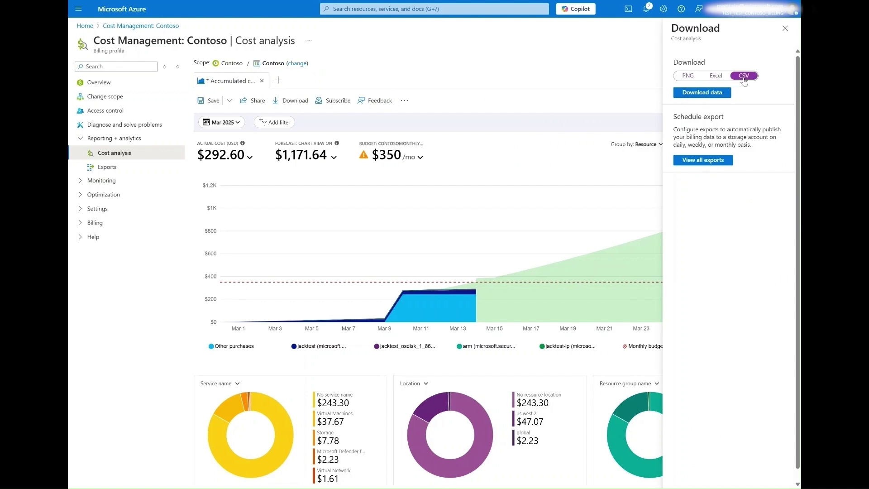
left_click(706, 94)
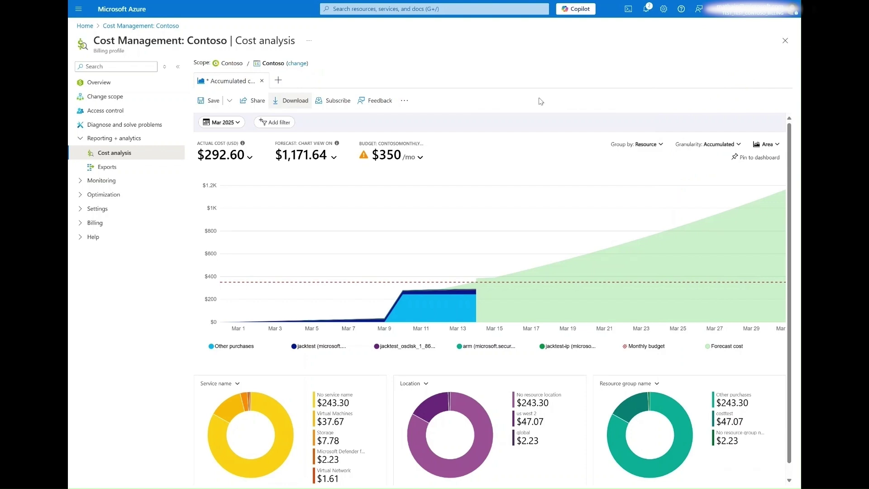
left_click(337, 102)
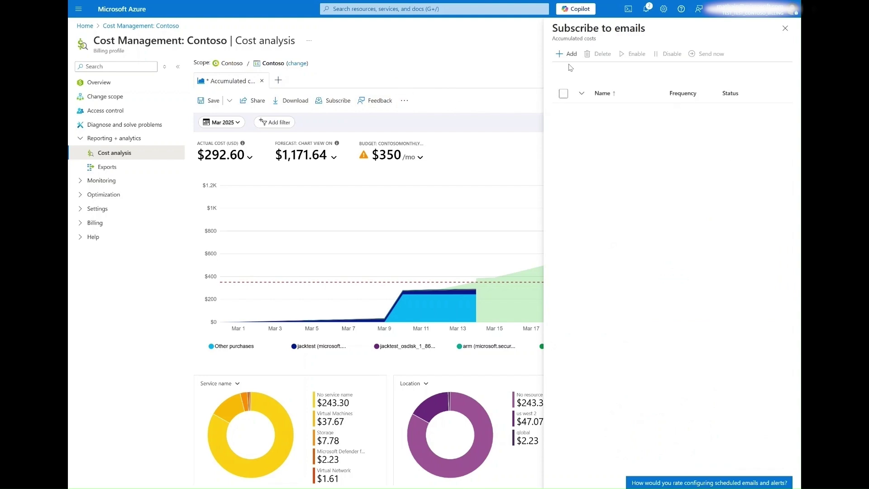
- Add and save a non-private Every Friday email subscription after checking its name and subject
left_click(572, 54)
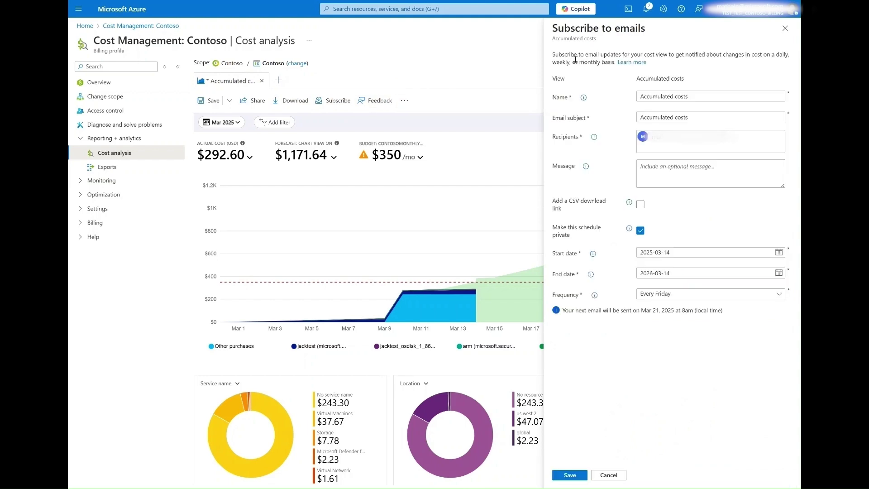
left_click(683, 96)
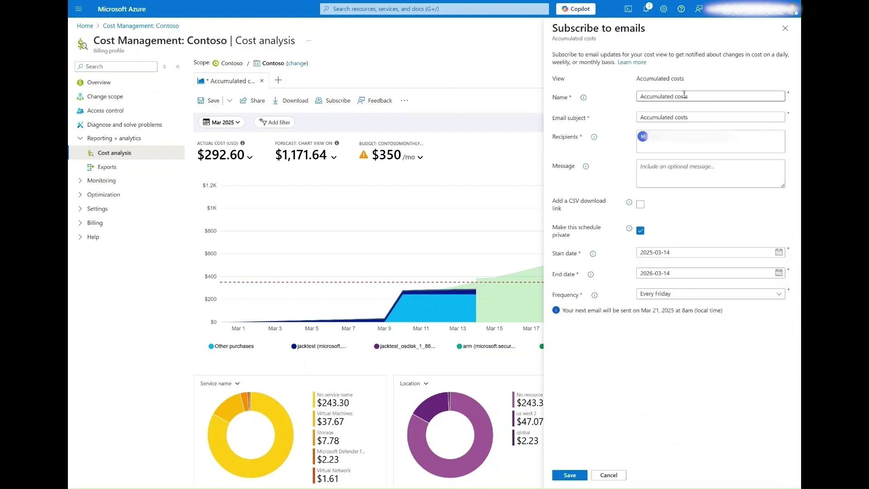
left_click(683, 118)
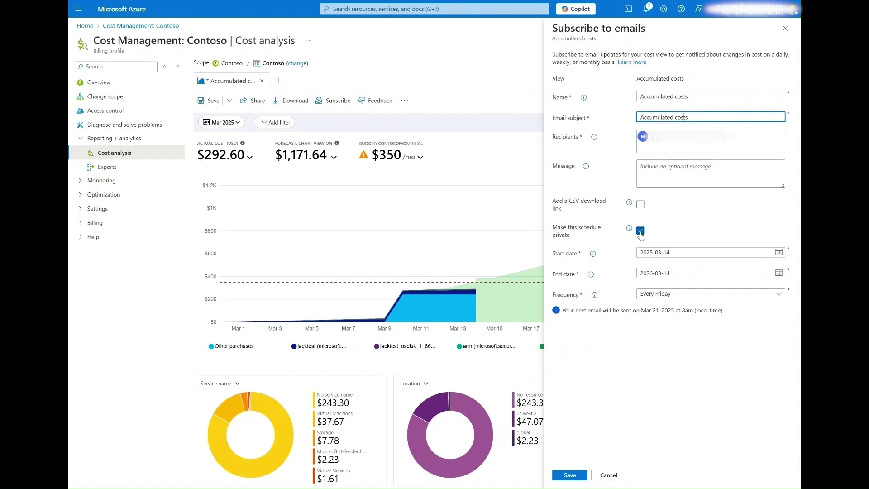
left_click(640, 232)
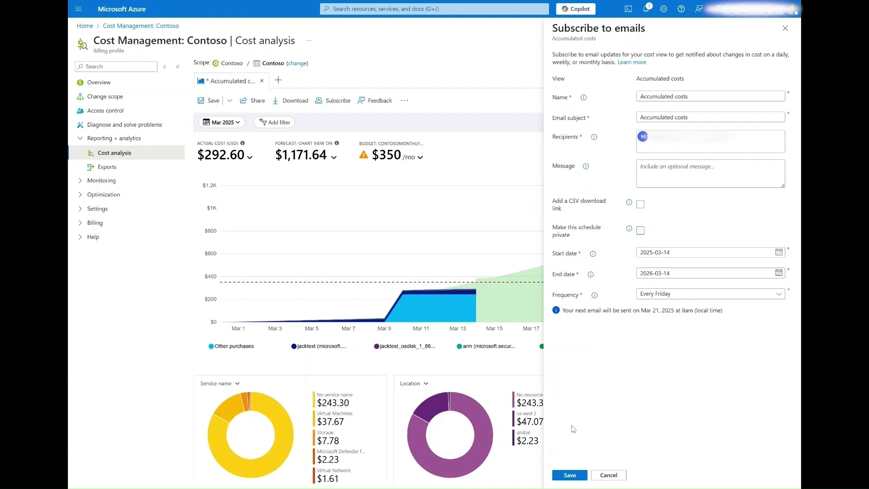
left_click(597, 475)
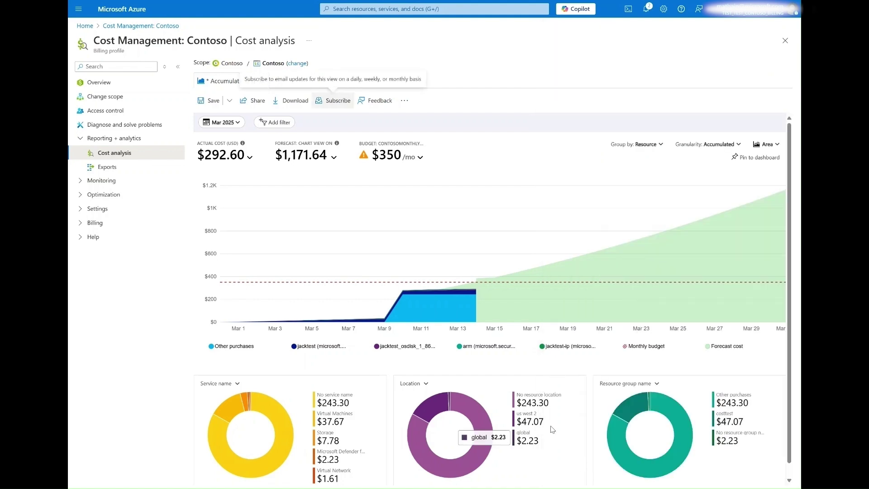
left_click(414, 159)
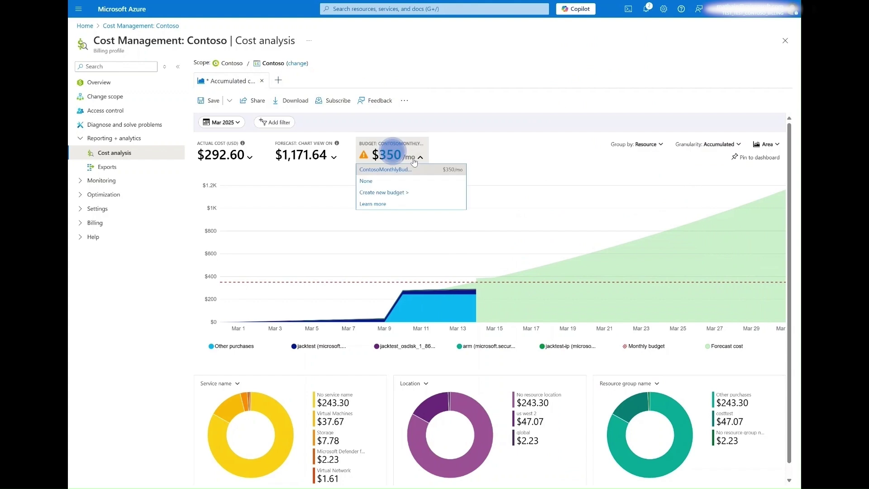
- Keep ContosoMonthlyBudget at first, then change the Budget selection to None
left_click(382, 173)
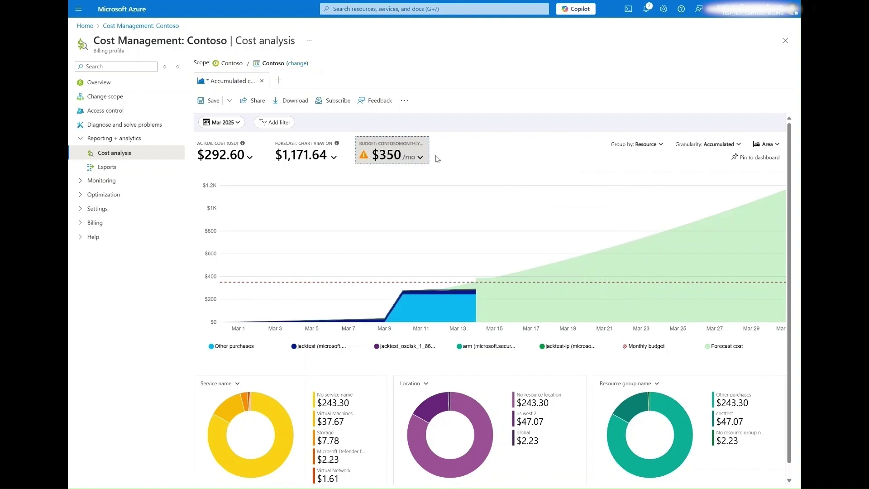
left_click(419, 158)
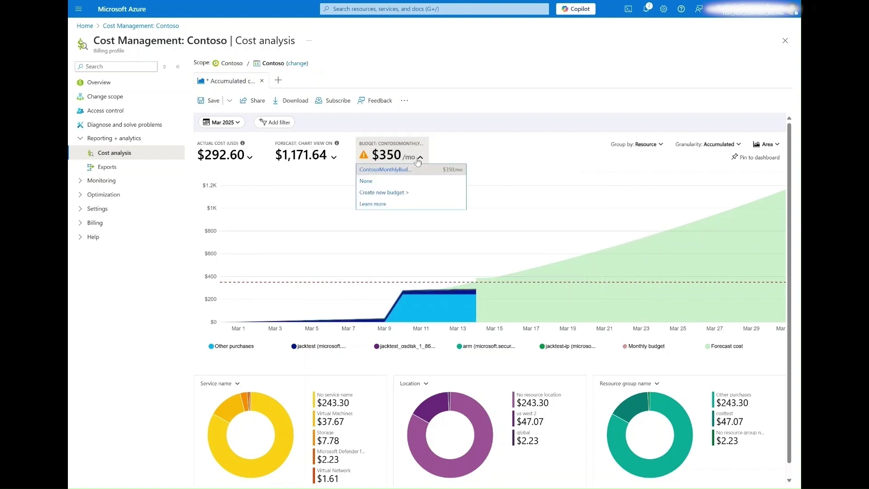
left_click(381, 181)
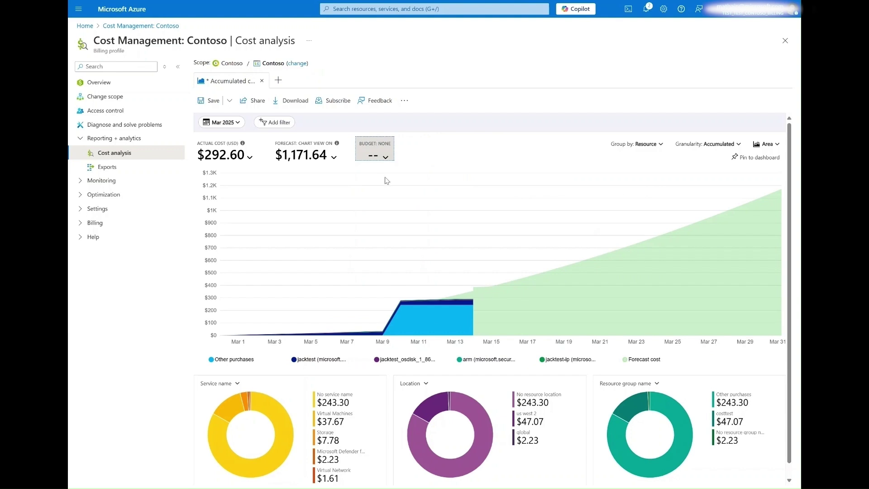